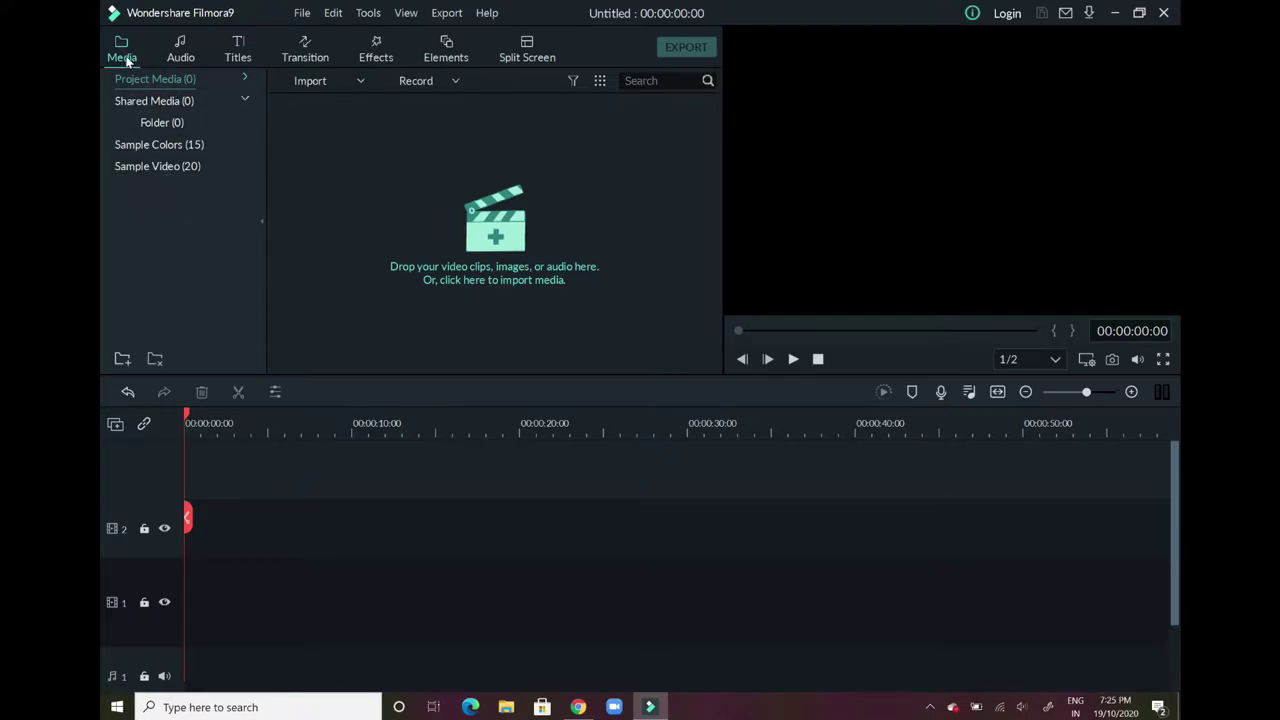
Step: Place the Travel 01 and Travel 02 sample clips back to back on timeline track 2
{"action": "left_click", "coordinate": [158, 165]}
{"action": "scroll", "coordinate": [415, 260], "scroll_direction": "down", "scroll_amount": 5}
{"action": "scroll", "coordinate": [416, 261], "scroll_direction": "up", "scroll_amount": 5}
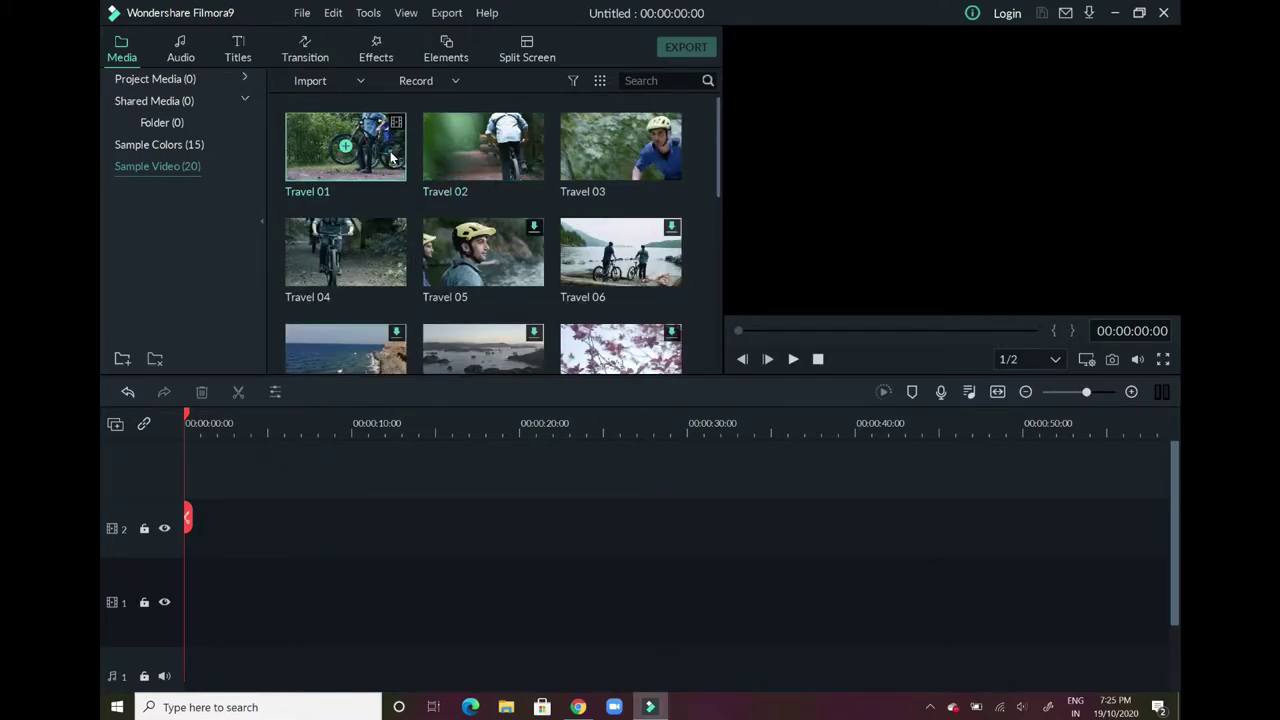
{"action": "mouse_move", "coordinate": [385, 150]}
{"action": "left_mouse_down"}
{"action": "mouse_move", "coordinate": [328, 562]}
{"action": "mouse_move", "coordinate": [190, 537]}
{"action": "left_mouse_up"}
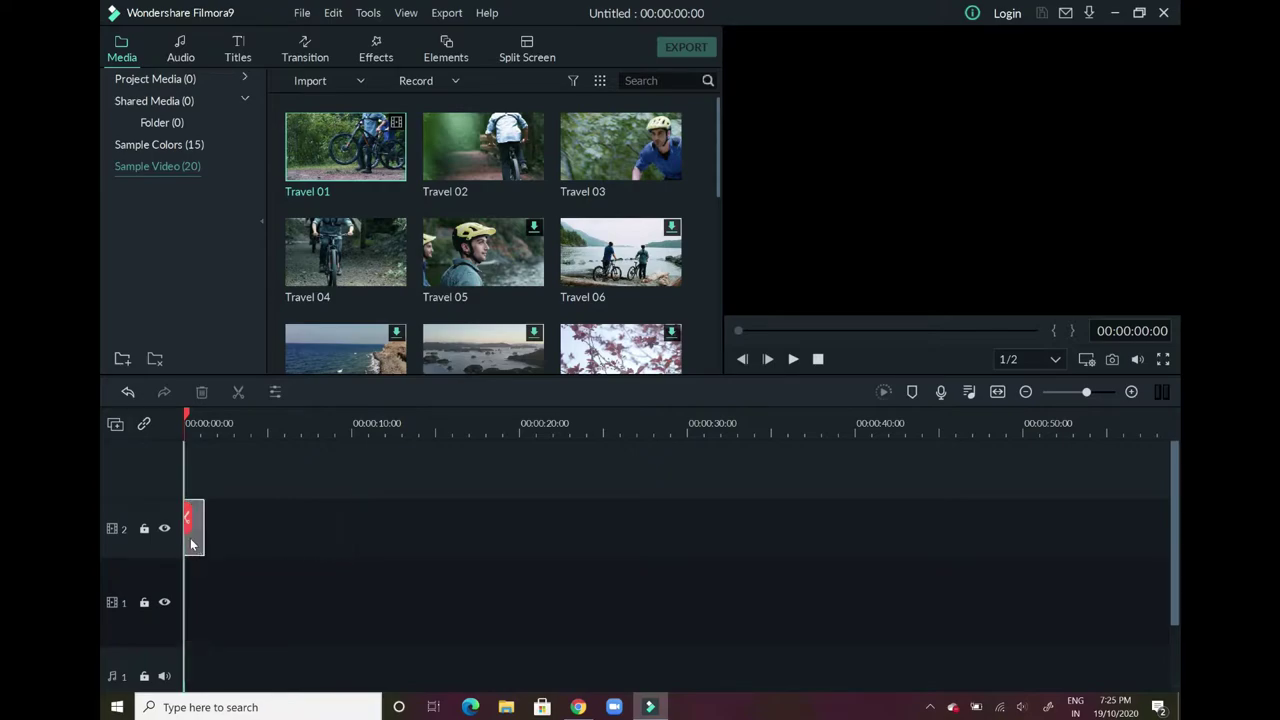
{"action": "left_click", "coordinate": [500, 168]}
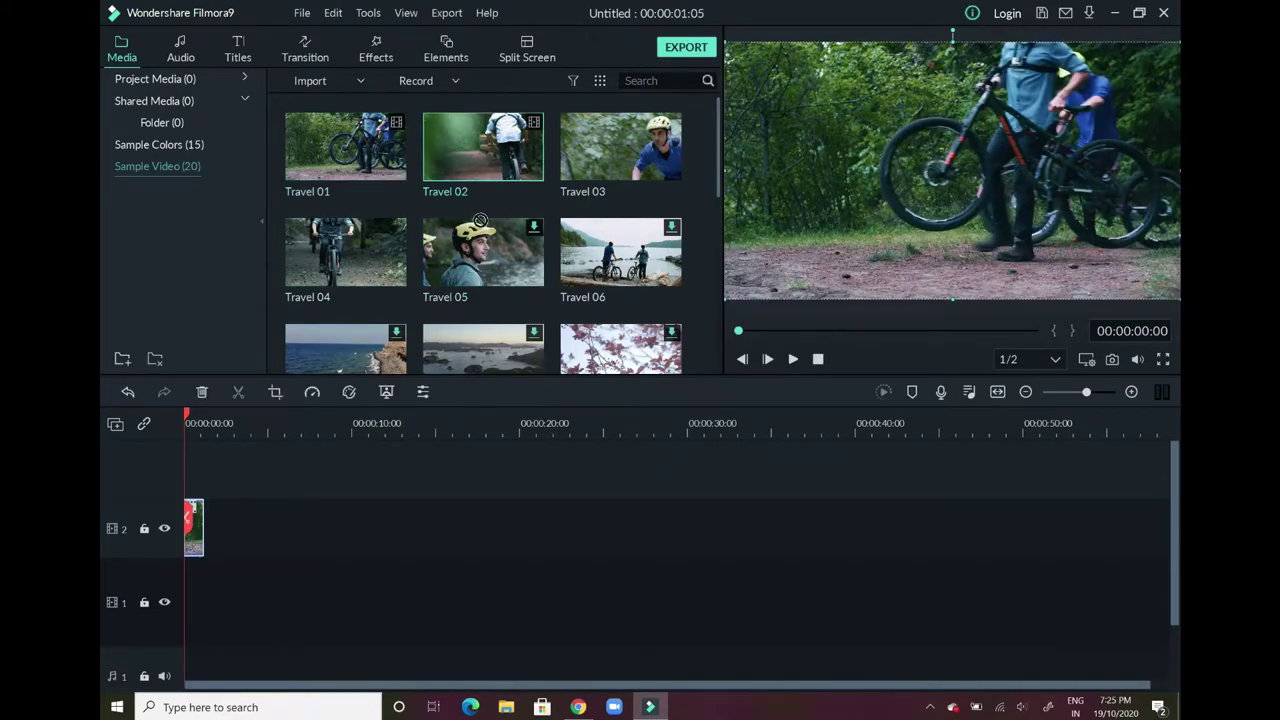
{"action": "left_click_drag", "start_coordinate": [480, 220], "coordinate": [211, 549]}
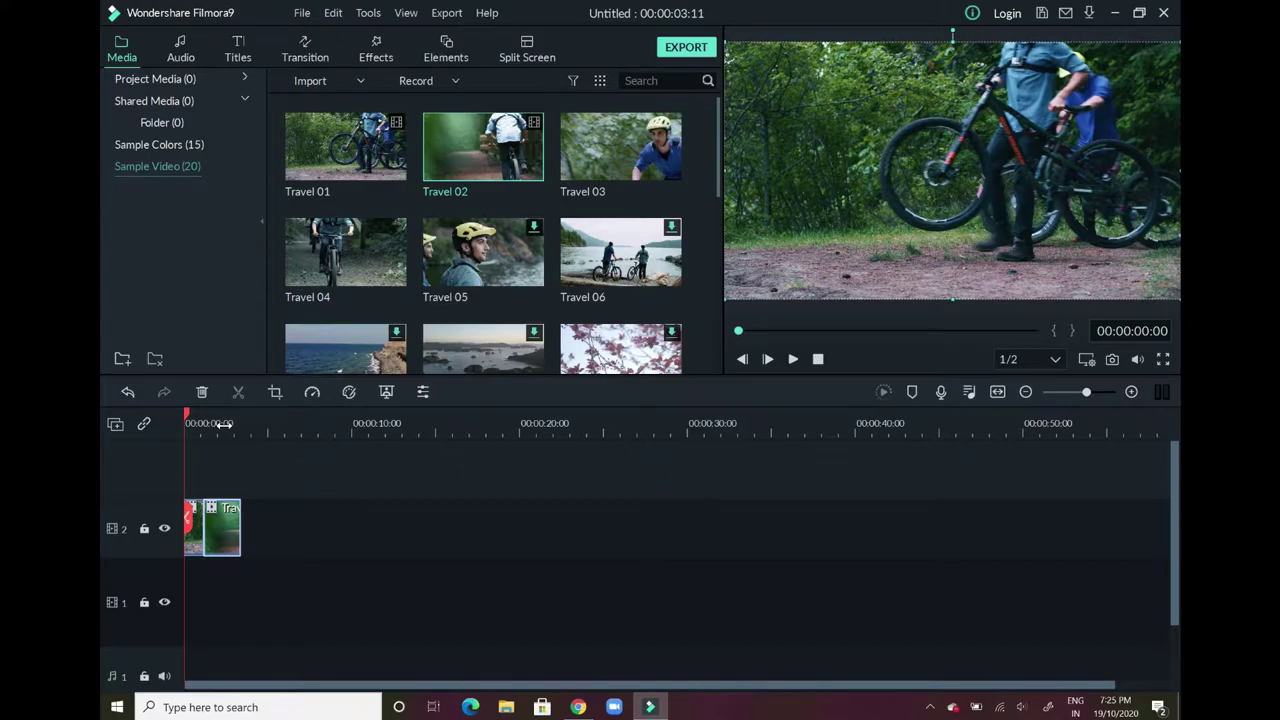
{"action": "left_click_drag", "start_coordinate": [224, 424], "coordinate": [763, 412]}
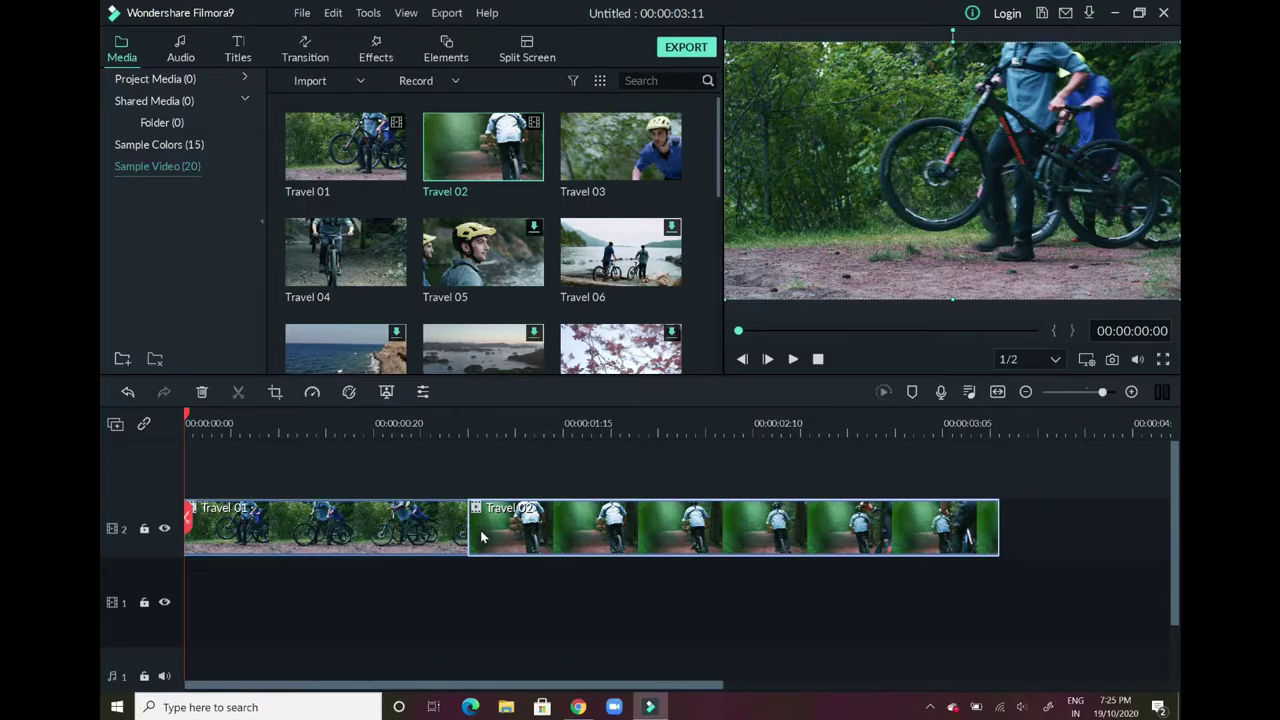
Step: Apply a Dissolve from the transitions library across the Travel 01/Travel 02 boundary
{"action": "left_click", "coordinate": [310, 58]}
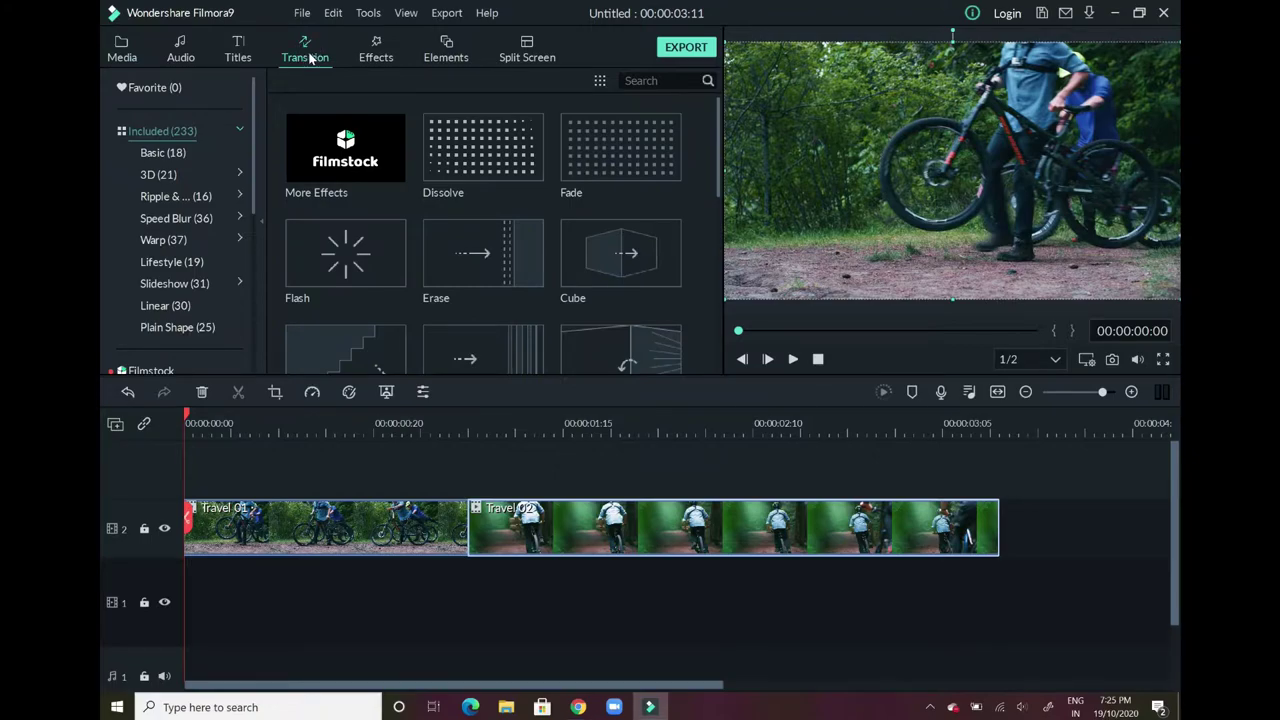
{"action": "scroll", "coordinate": [556, 315], "scroll_direction": "down", "scroll_amount": 10}
{"action": "scroll", "coordinate": [556, 316], "scroll_direction": "down", "scroll_amount": 10}
{"action": "scroll", "coordinate": [556, 316], "scroll_direction": "down", "scroll_amount": 10}
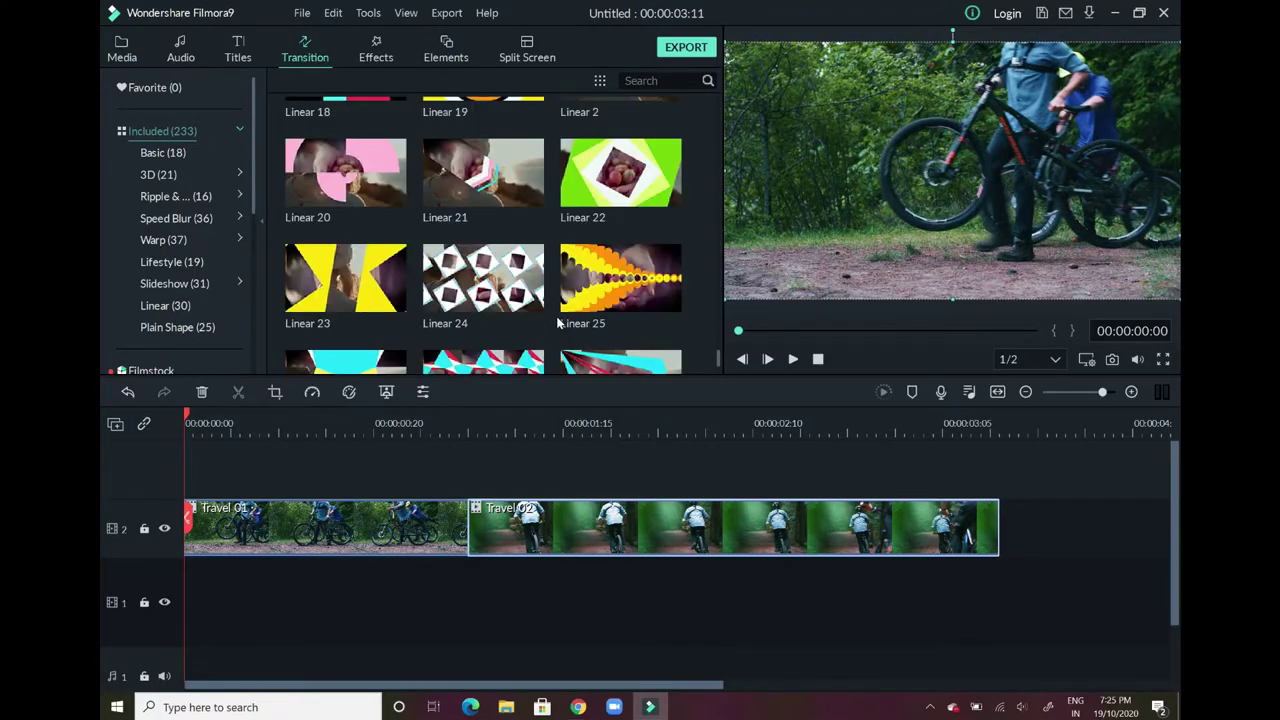
{"action": "scroll", "coordinate": [558, 322], "scroll_direction": "up", "scroll_amount": 15}
{"action": "scroll", "coordinate": [558, 322], "scroll_direction": "up", "scroll_amount": 15}
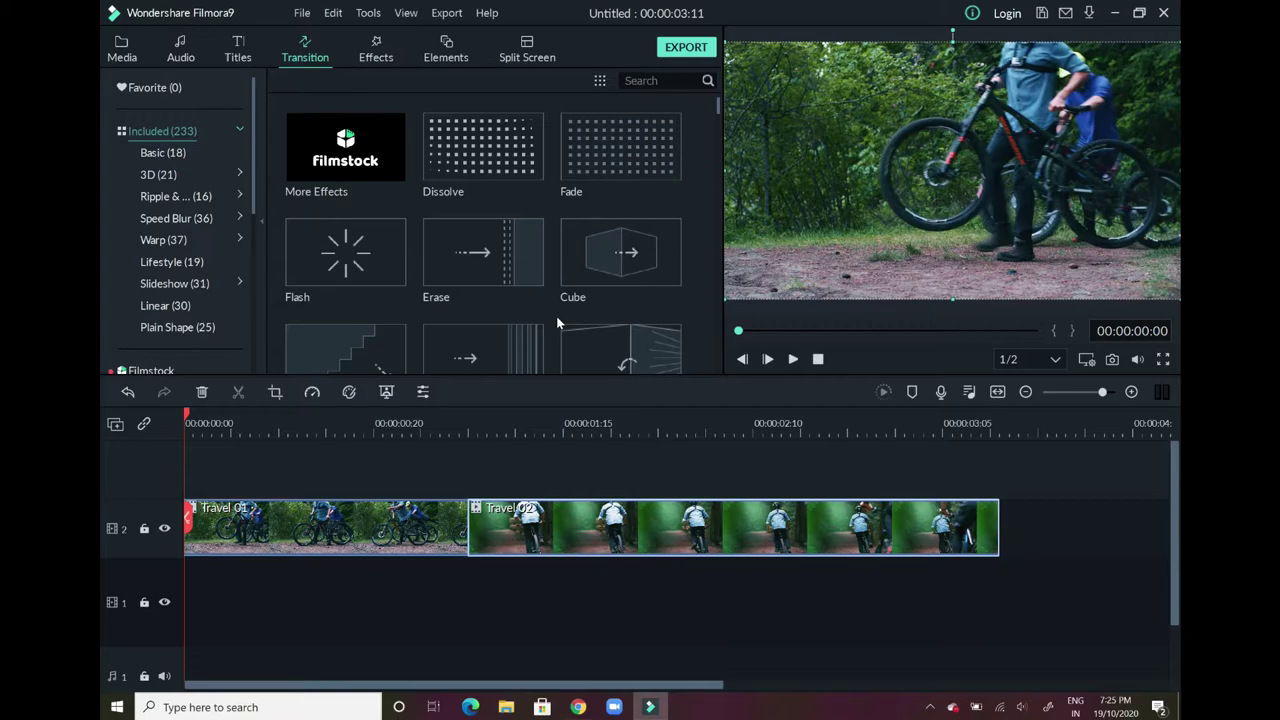
{"action": "mouse_move", "coordinate": [483, 146]}
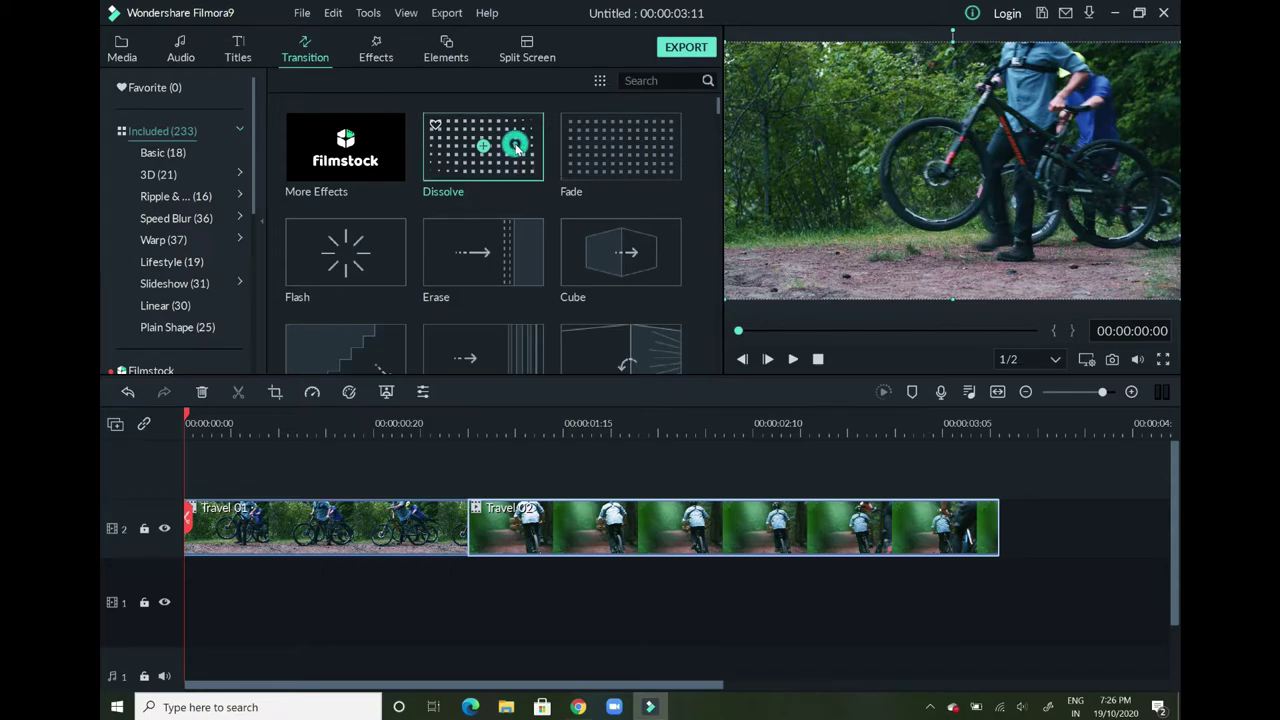
{"action": "left_click_drag", "start_coordinate": [517, 148], "coordinate": [453, 520]}
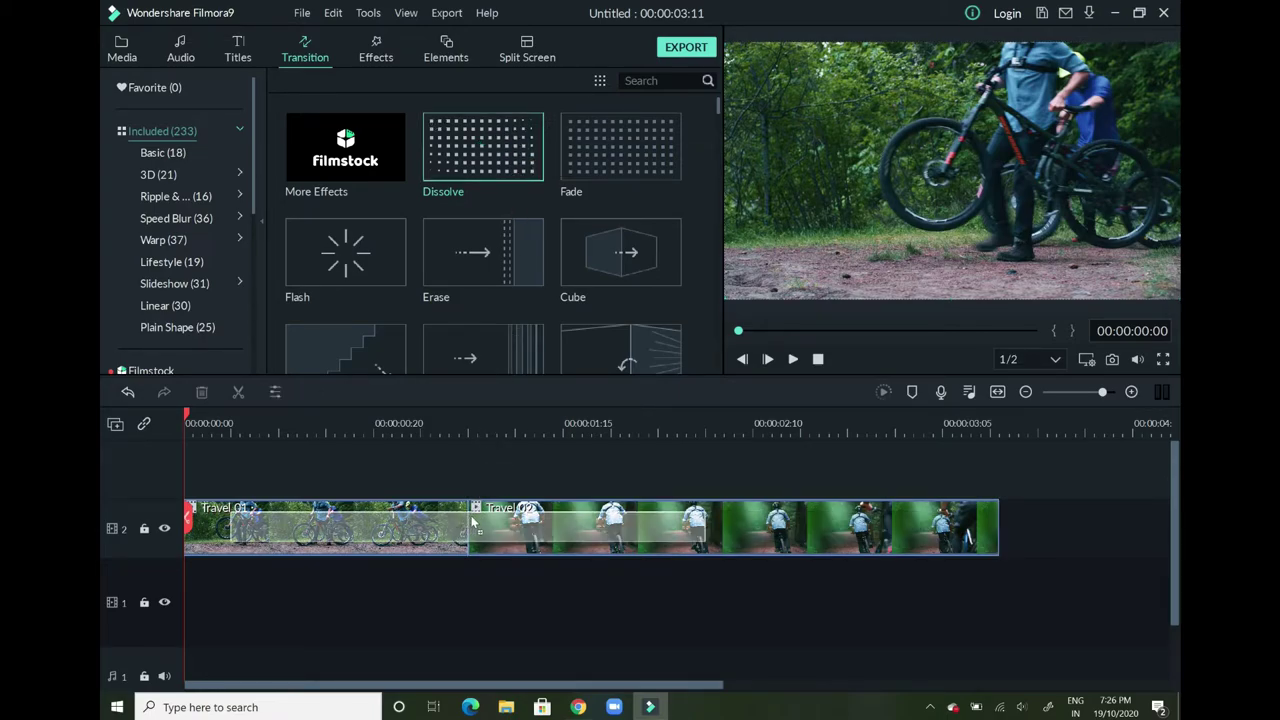
{"action": "left_click_drag", "start_coordinate": [450, 520], "coordinate": [490, 520]}
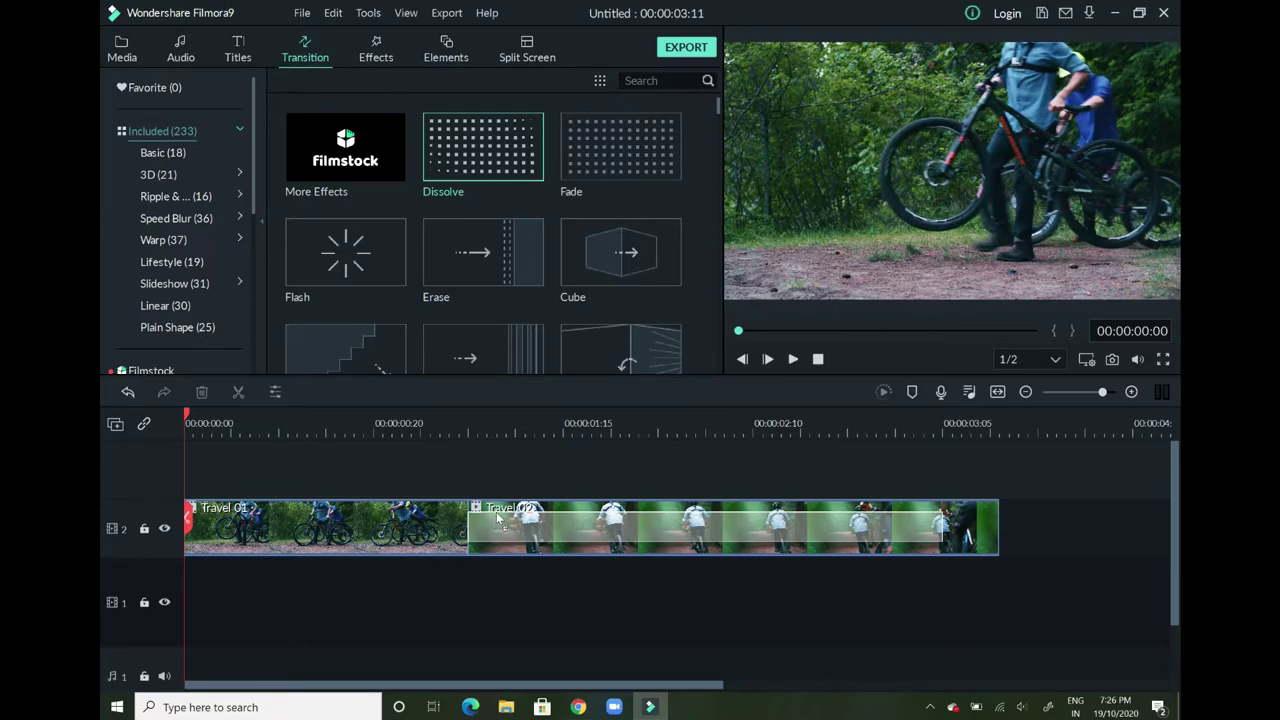
{"action": "mouse_move", "coordinate": [488, 520]}
{"action": "left_mouse_down"}
{"action": "mouse_move", "coordinate": [499, 515]}
{"action": "mouse_move", "coordinate": [308, 510]}
{"action": "mouse_move", "coordinate": [432, 519]}
{"action": "left_mouse_up"}
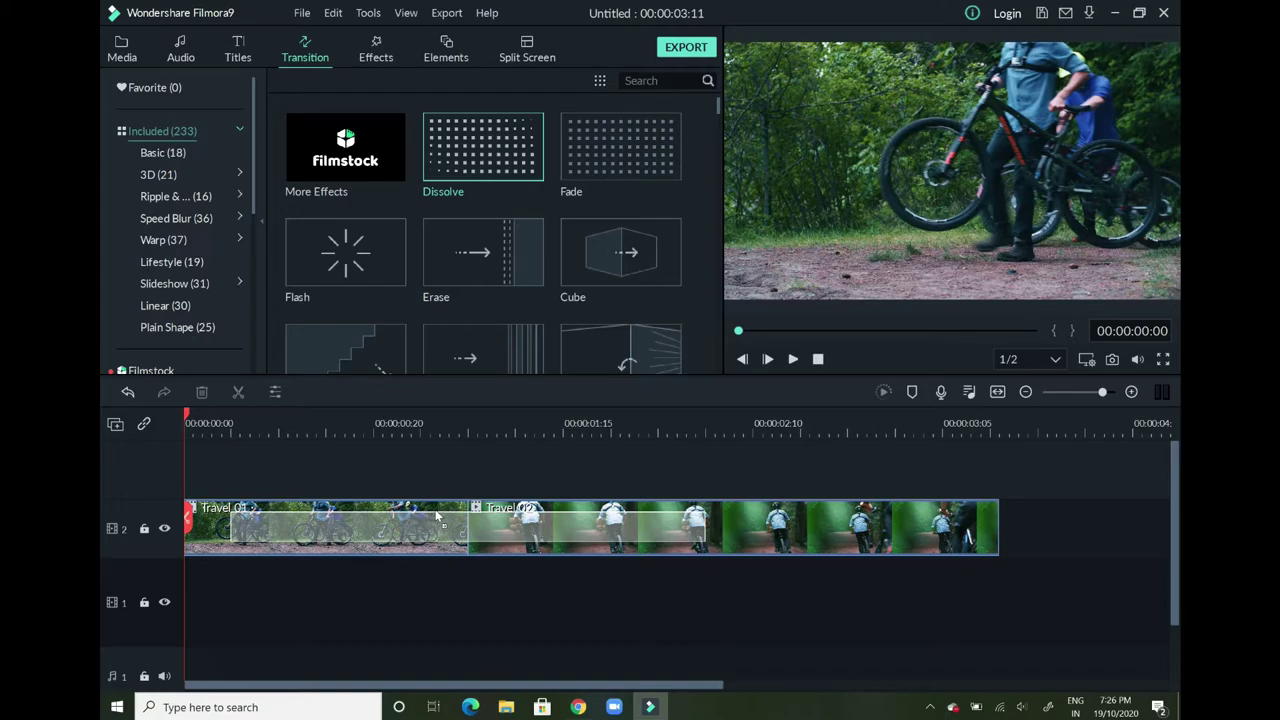
{"action": "left_click_drag", "start_coordinate": [432, 518], "coordinate": [436, 518]}
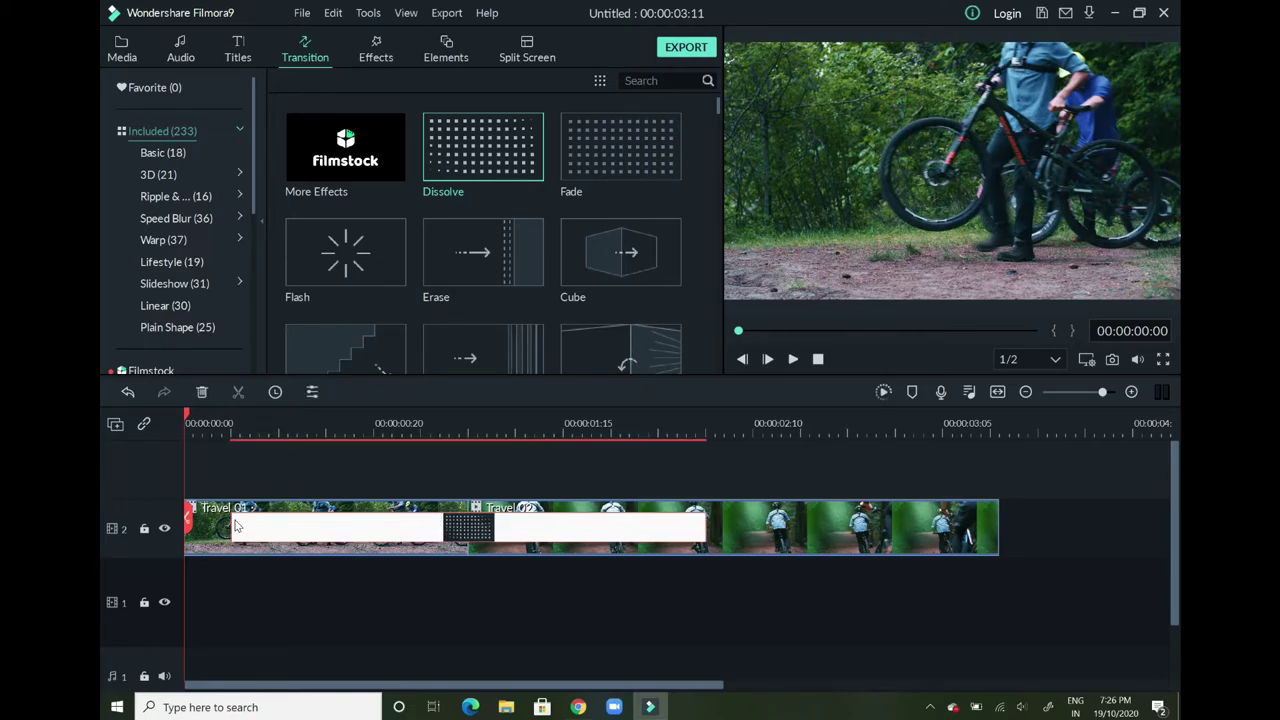
{"action": "left_click", "coordinate": [793, 360]}
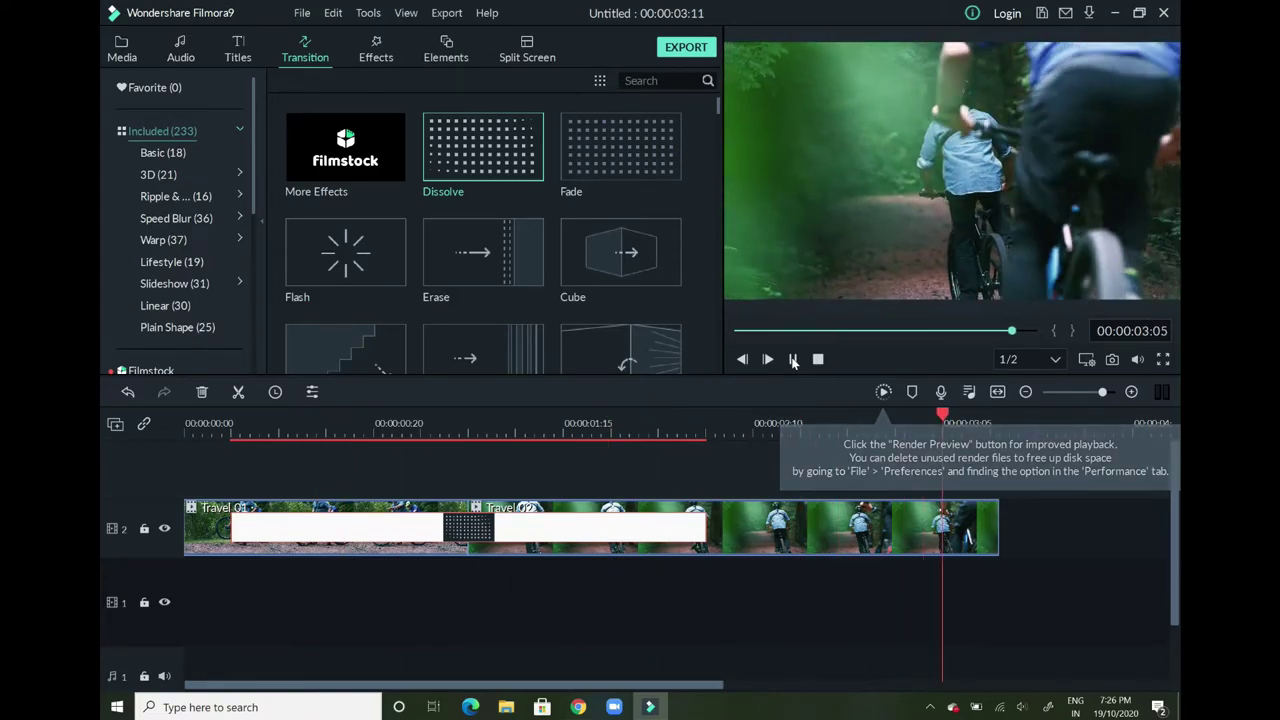
{"action": "left_click", "coordinate": [478, 420]}
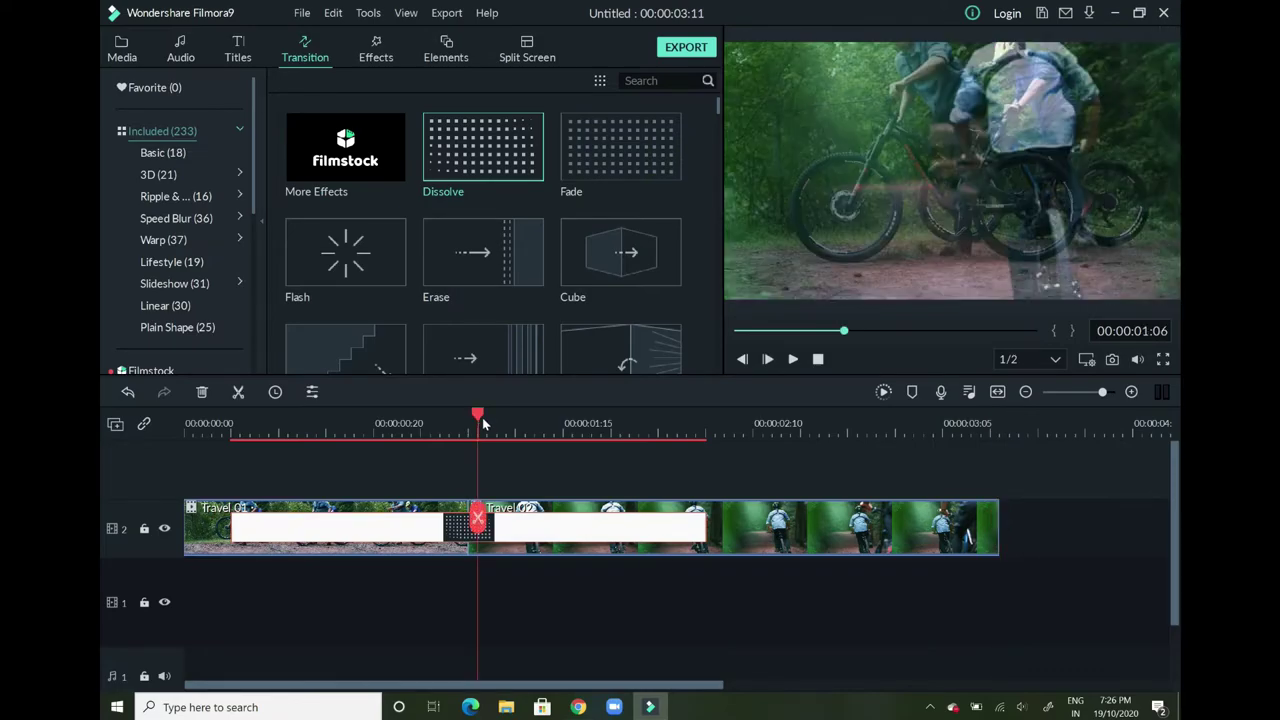
{"action": "key", "text": "Home"}
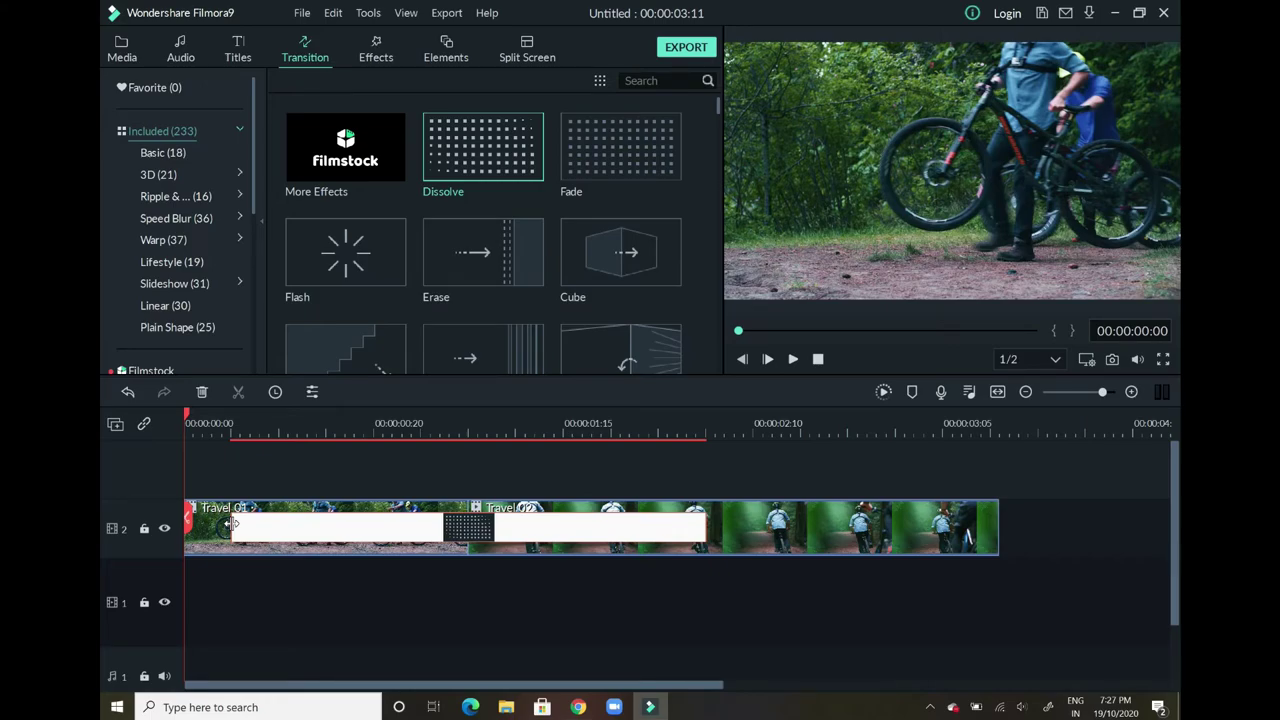
Step: Trim the Dissolve's start so it hugs the clip junction, then preview the sequence
{"action": "left_click_drag", "start_coordinate": [231, 524], "coordinate": [427, 524]}
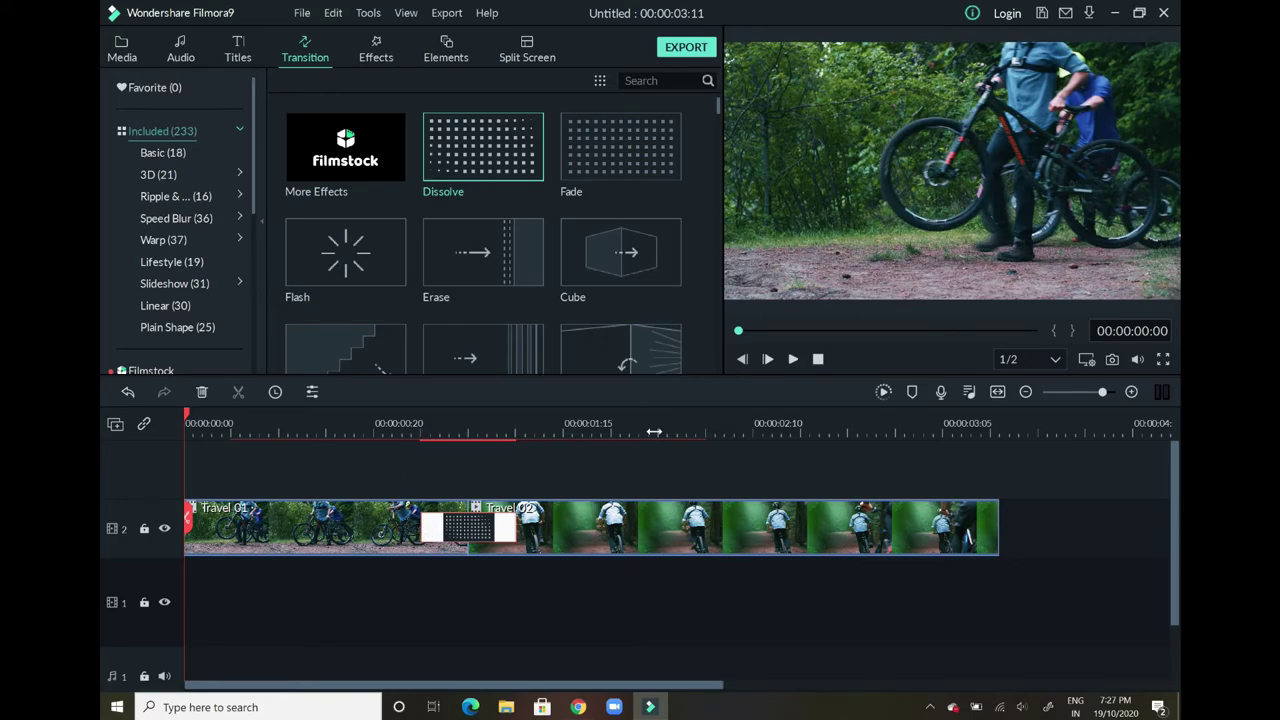
{"action": "left_click", "coordinate": [793, 359]}
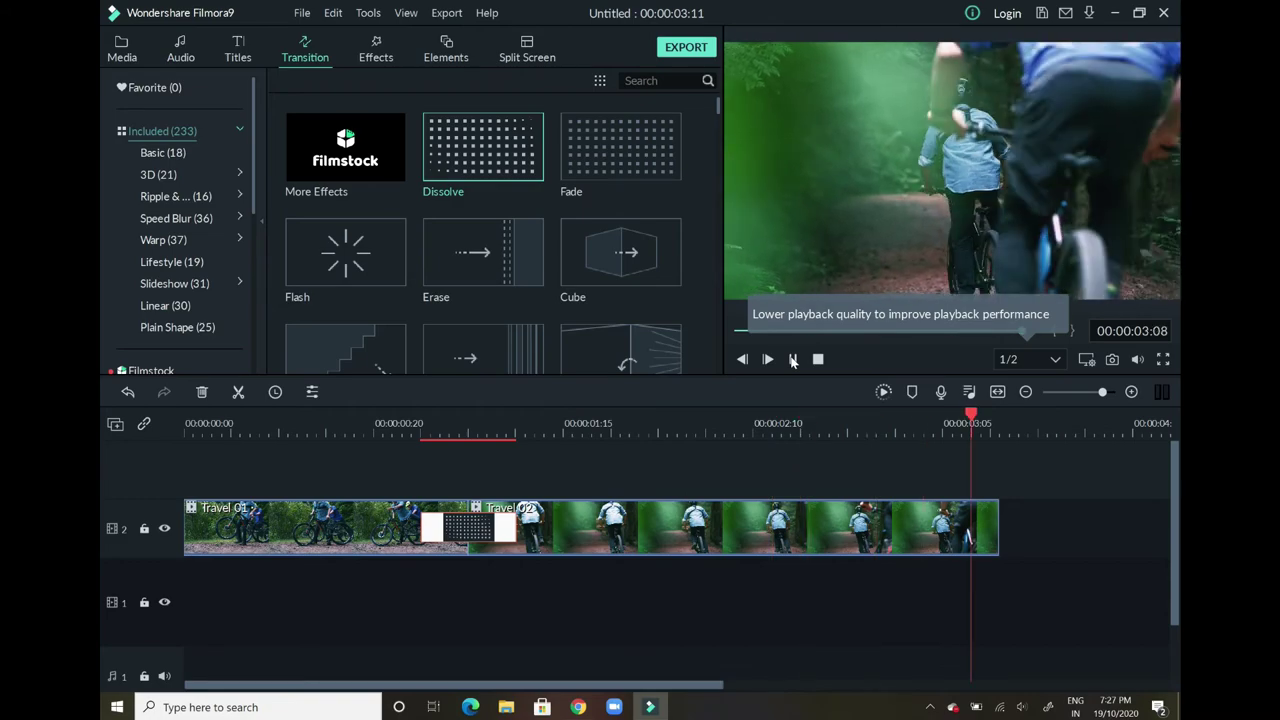
{"action": "left_click", "coordinate": [600, 423]}
{"action": "left_click_drag", "start_coordinate": [600, 423], "coordinate": [316, 423]}
{"action": "key", "text": "Home"}
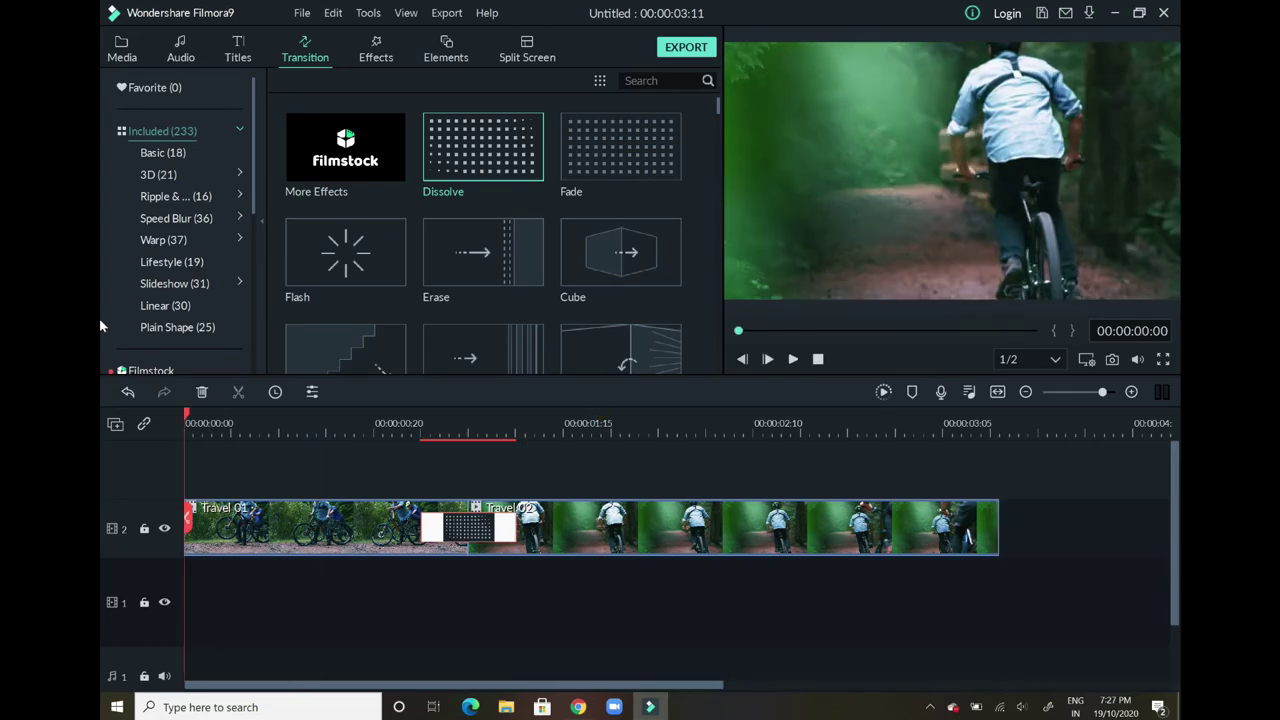